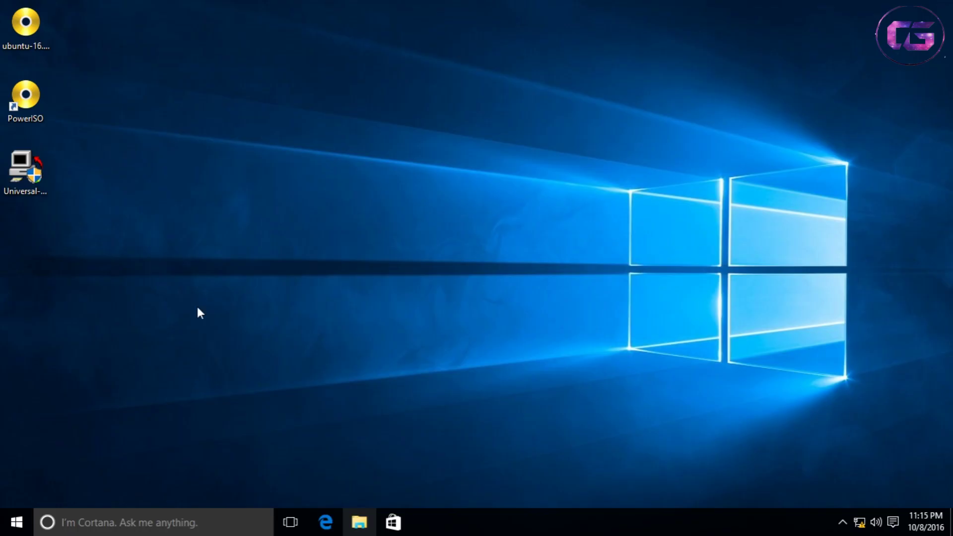
Open Disk Management by running diskmgmt.msc
key("super+r")
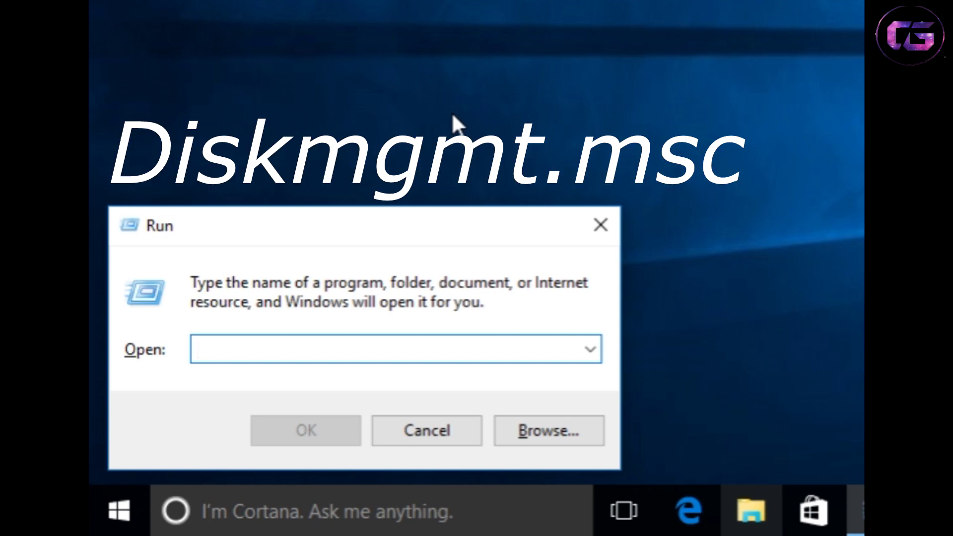
type("diskmgmt.msc")
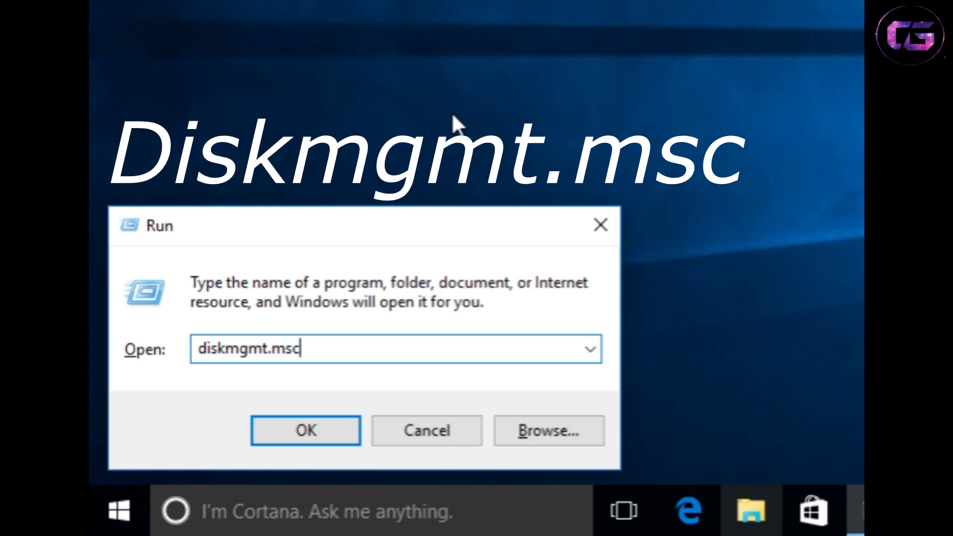
key("Return")
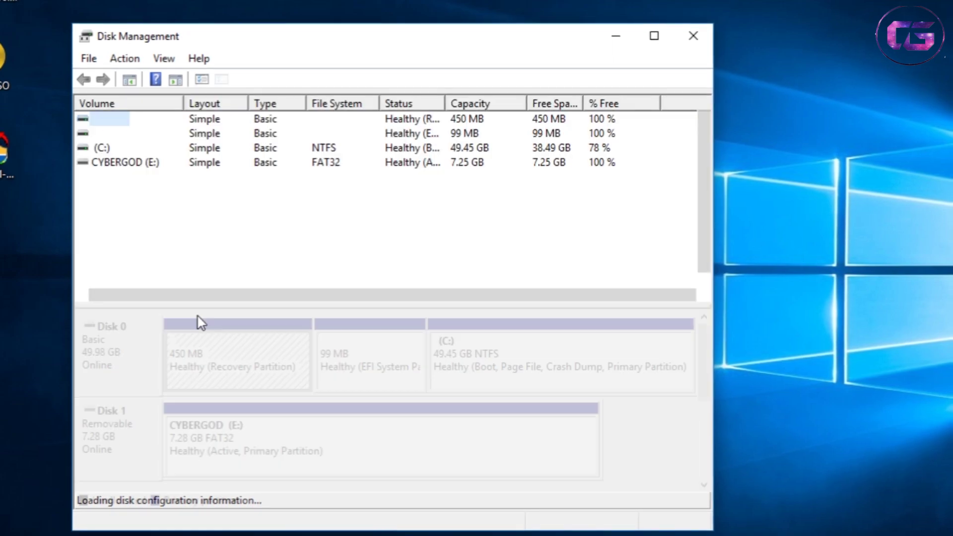
Shrink the C: volume on Disk 0 by 20480 MB to free unallocated space
left_click(468, 375)
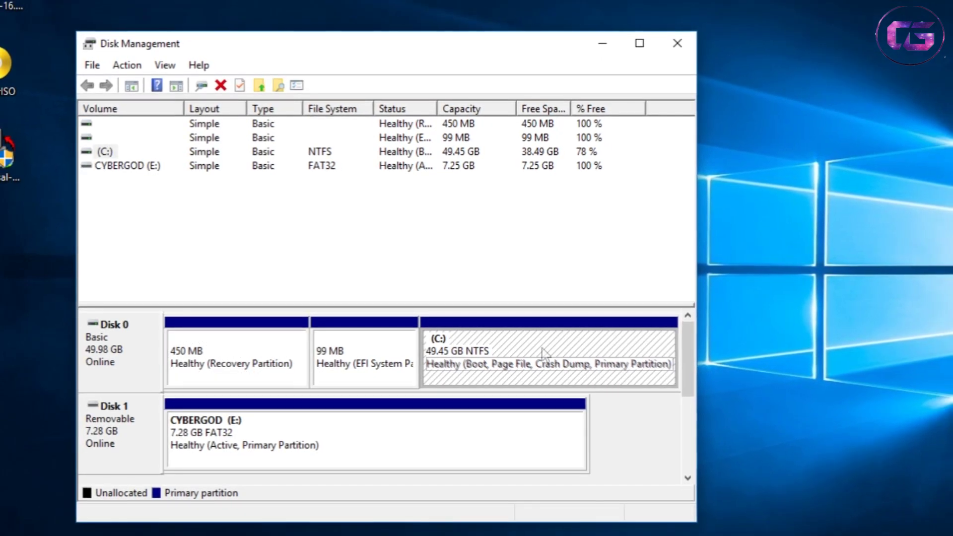
right_click(491, 369)
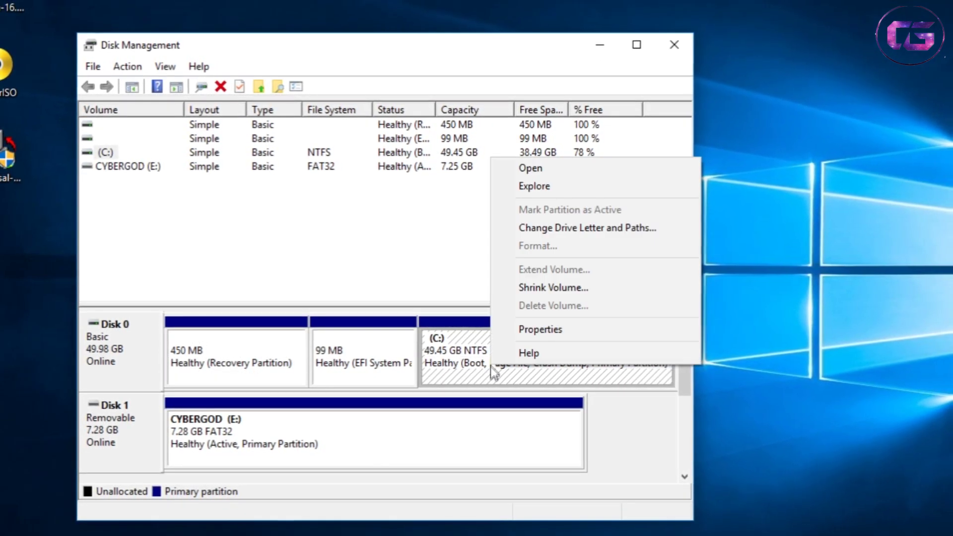
left_click(572, 288)
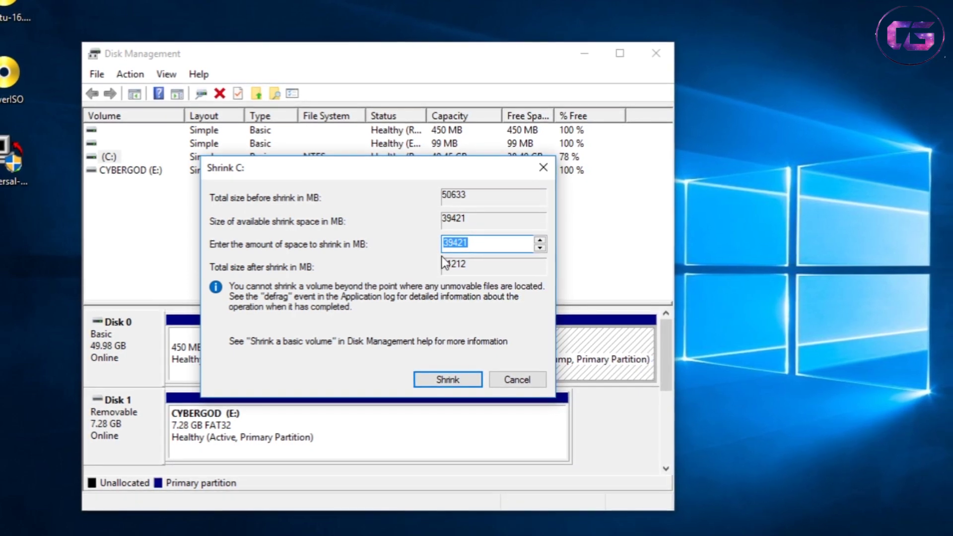
key("BackSpace")
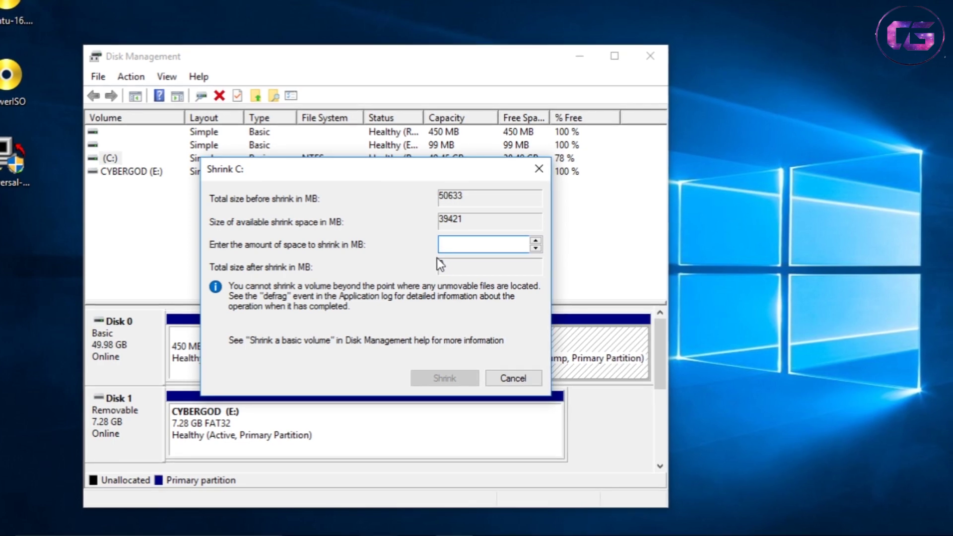
type("2048")
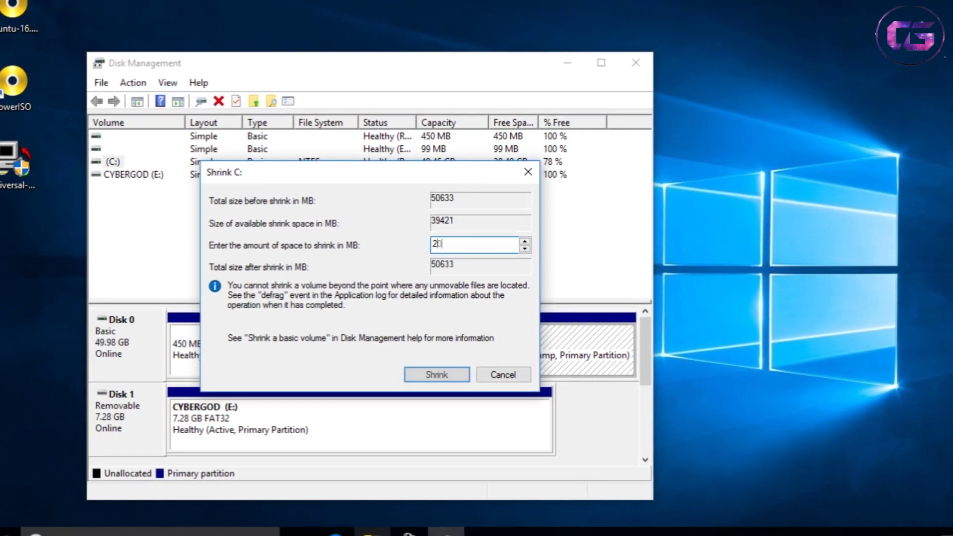
type("0")
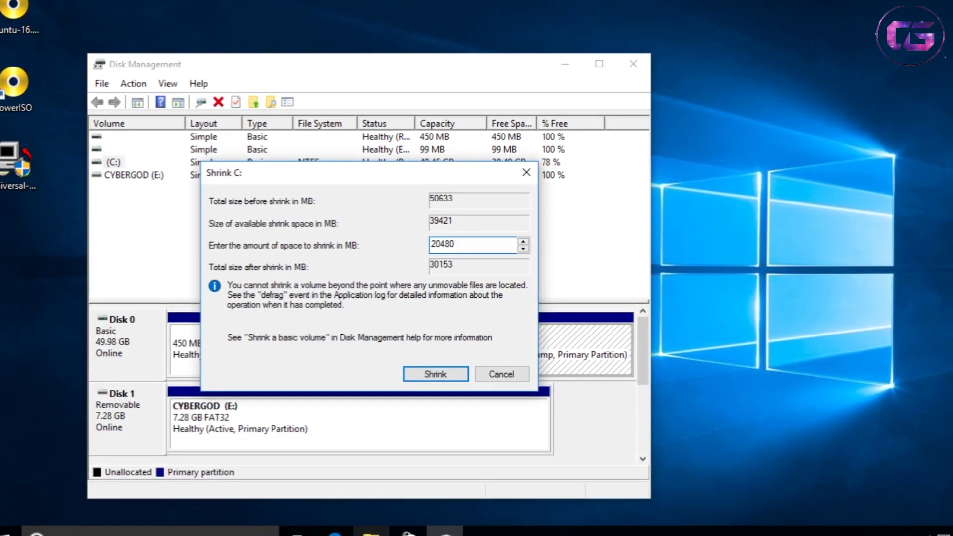
double_click(473, 248)
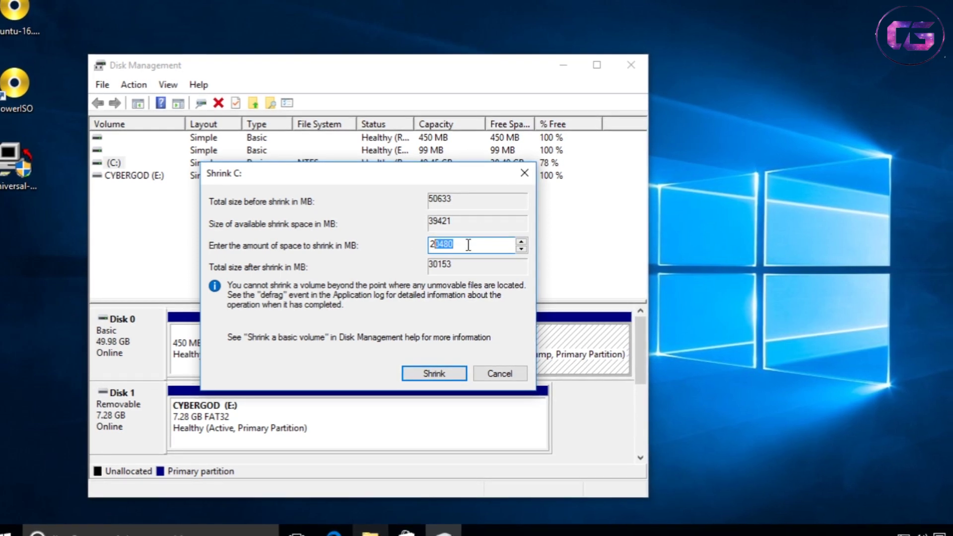
left_click(472, 249)
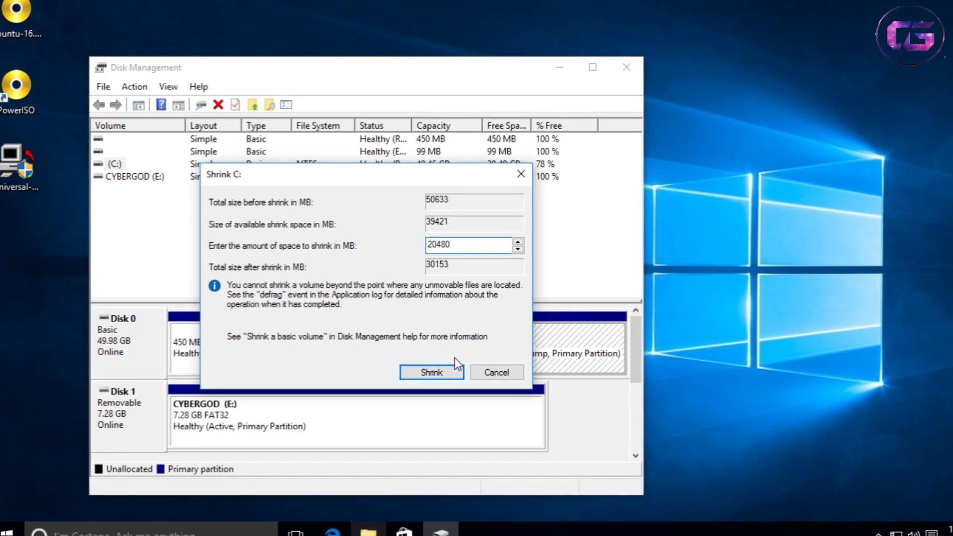
left_click(431, 372)
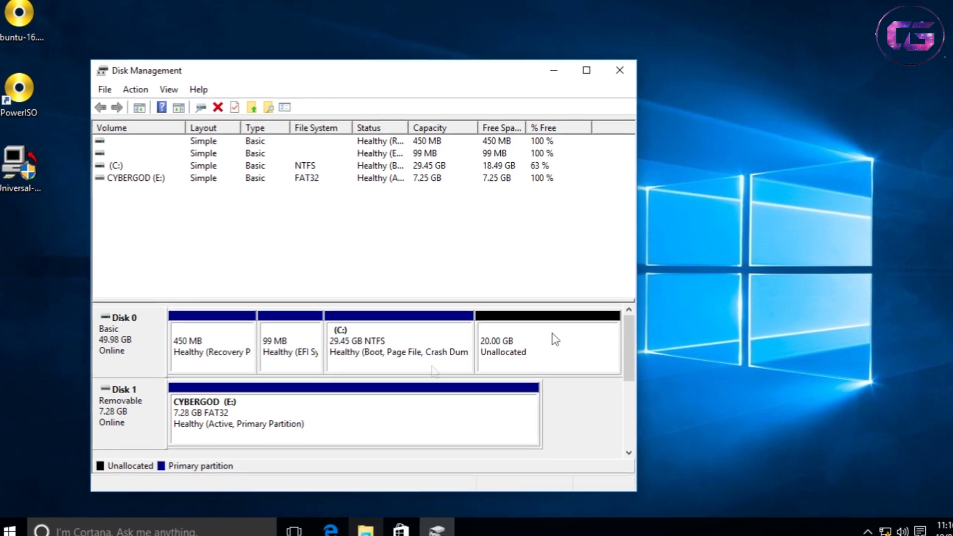
Select the unallocated space on Disk 0, minimize Disk Management and refresh the desktop
left_click(535, 337)
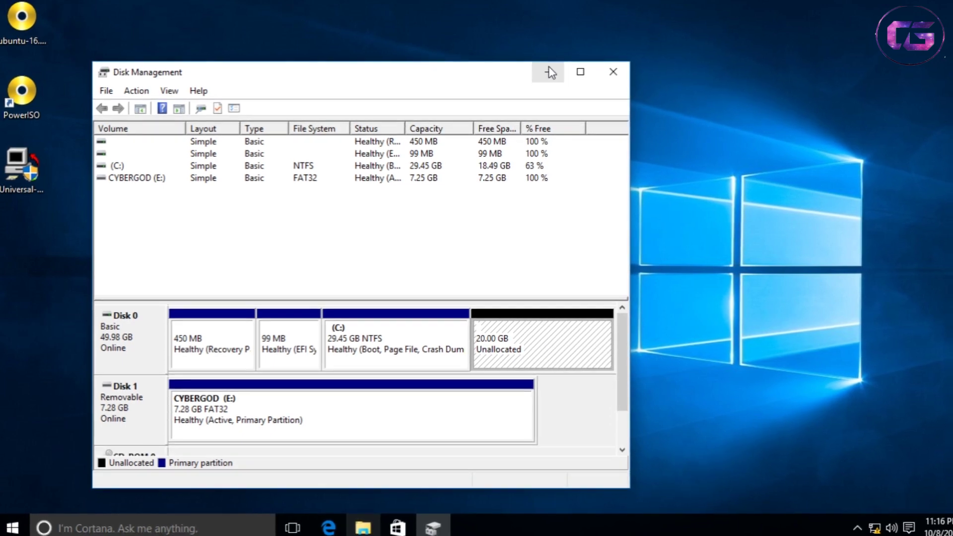
left_click(549, 74)
right_click(544, 75)
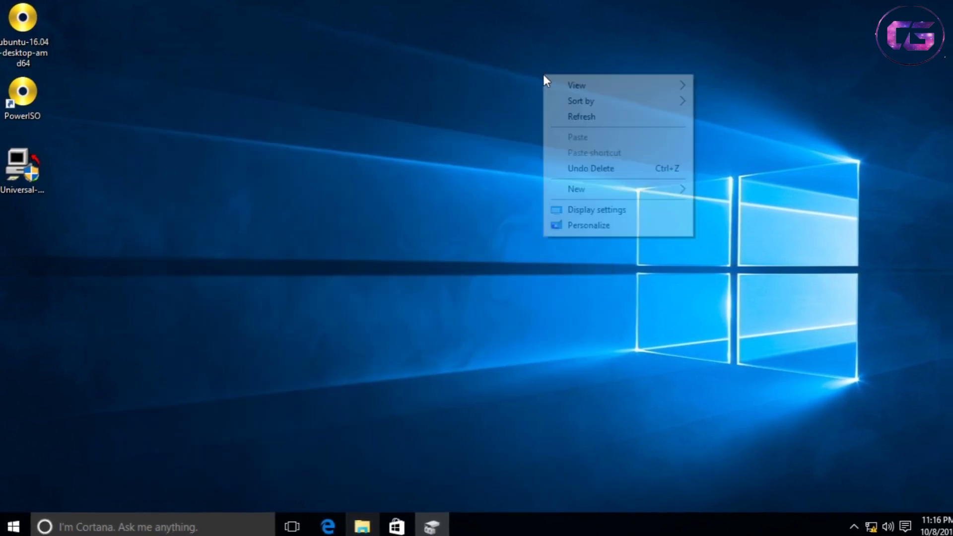
left_click(643, 121)
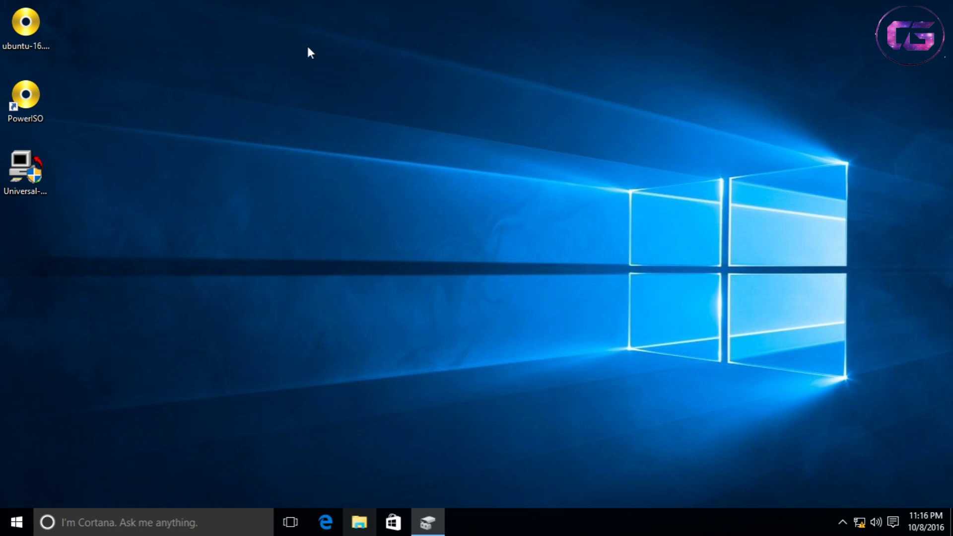
Launch Universal USB Installer and choose Ubuntu as the Linux distribution to put on the USB drive
left_click(15, 182)
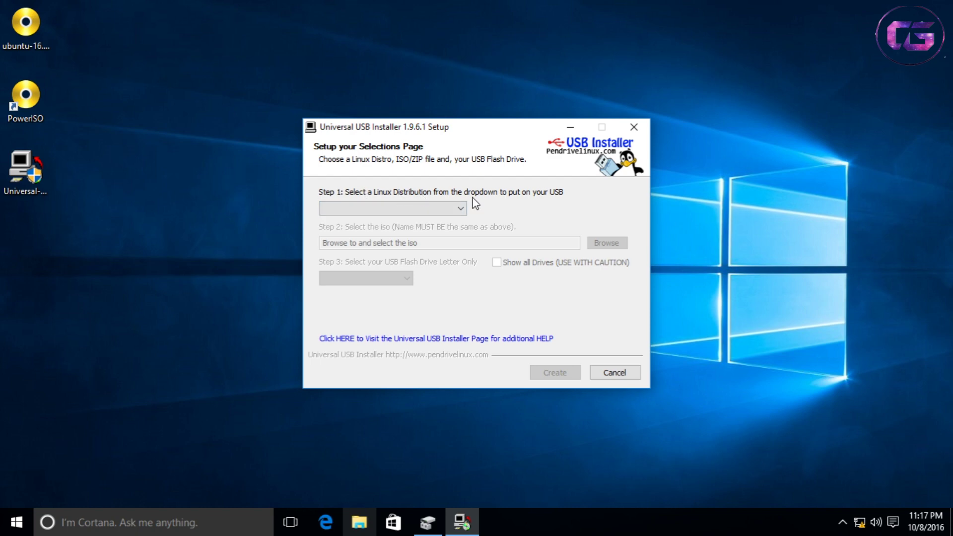
left_click(423, 214)
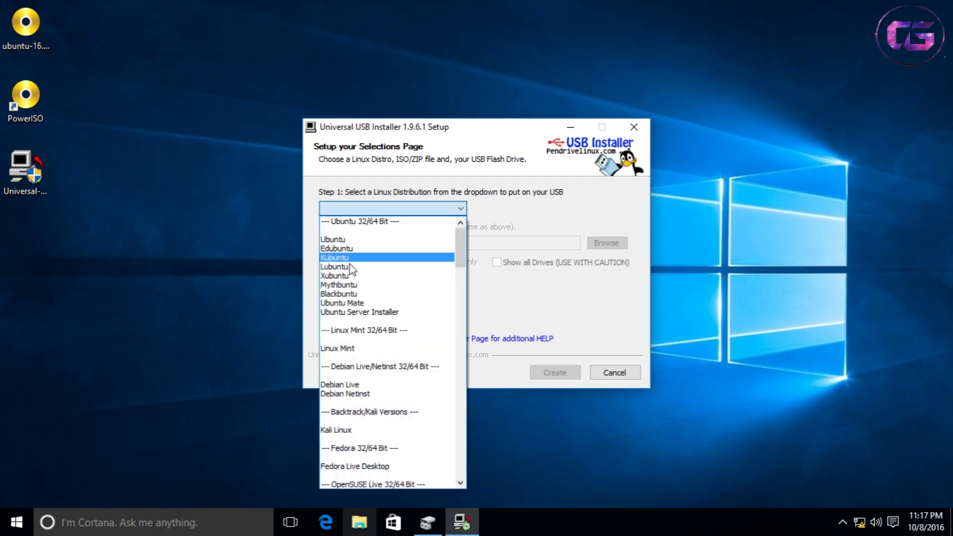
left_click(353, 240)
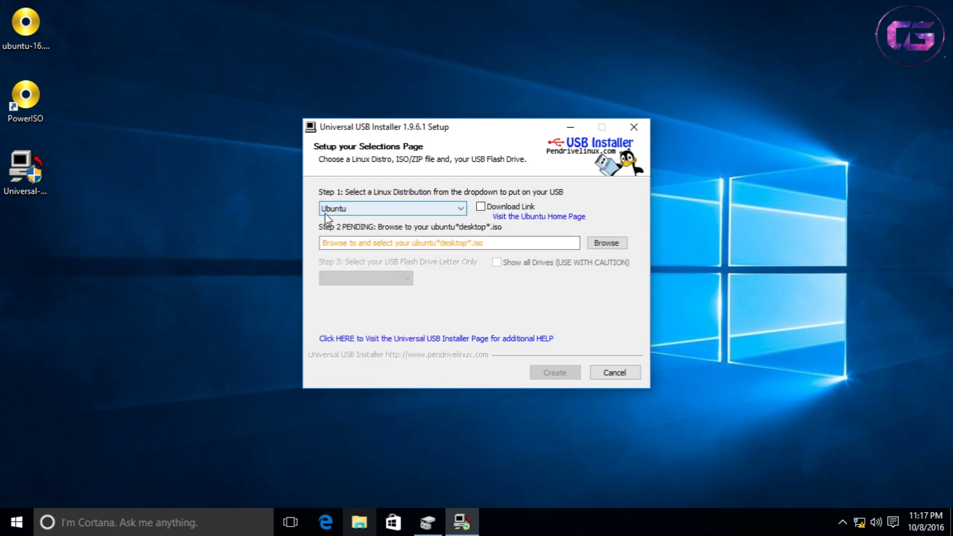
Load the ubuntu-16.04-desktop-amd64 ISO file from the Desktop as the installation source
left_click(610, 245)
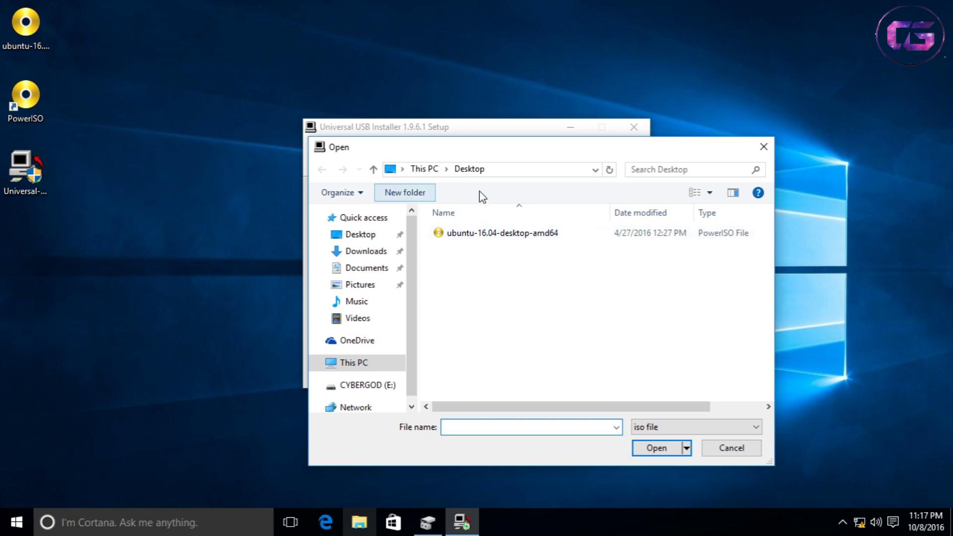
left_click(525, 232)
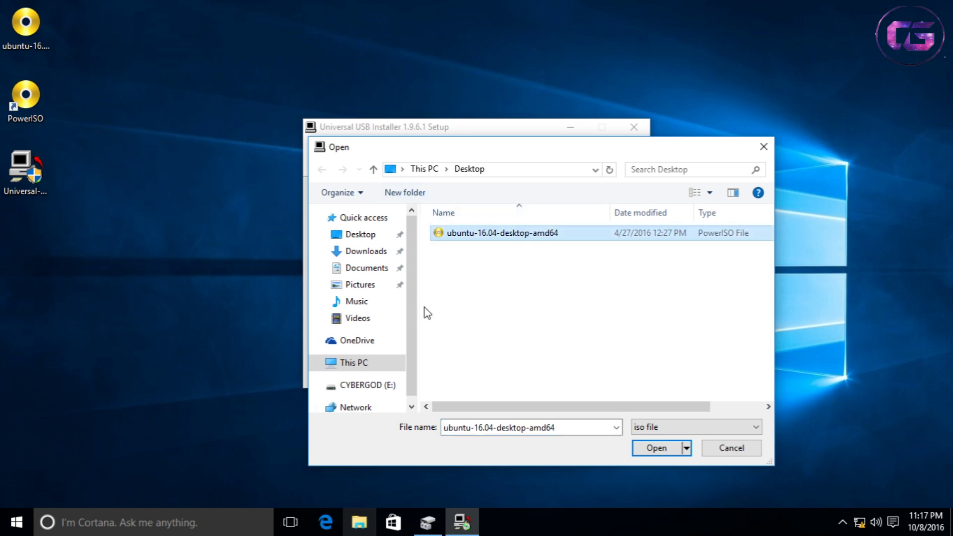
left_click(664, 451)
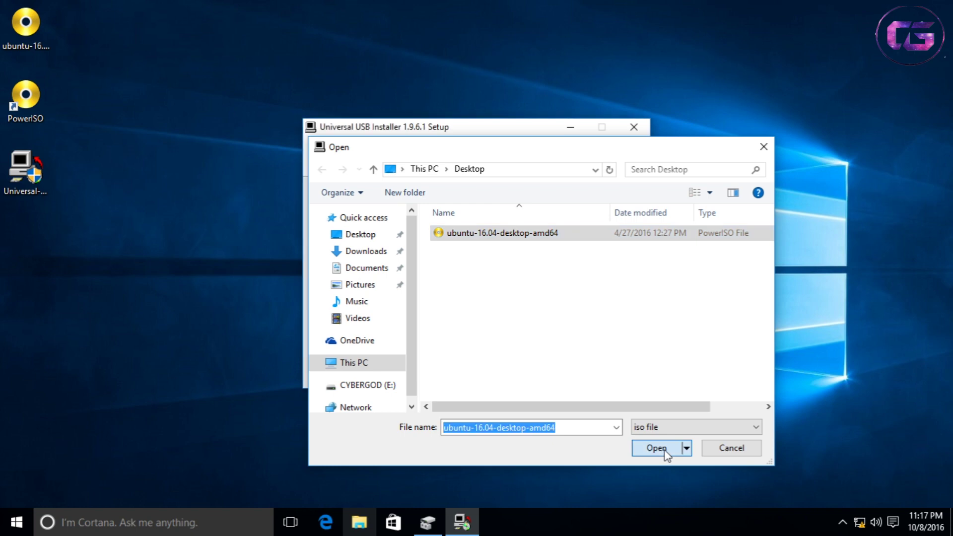
Select the E:\ CYBERGOD 7GB flash drive, create the bootable Ubuntu USB on it and close the installer
left_click(363, 279)
left_click(376, 290)
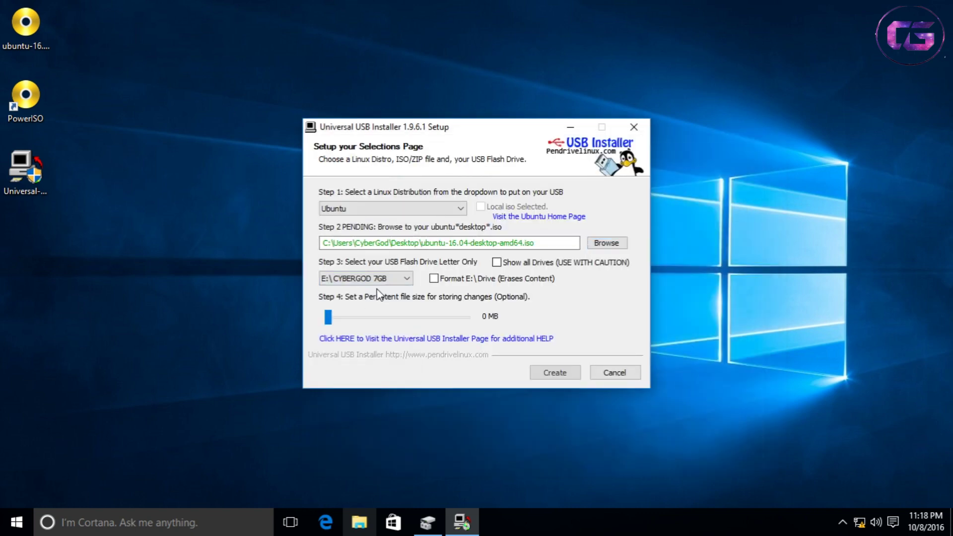
left_click(556, 372)
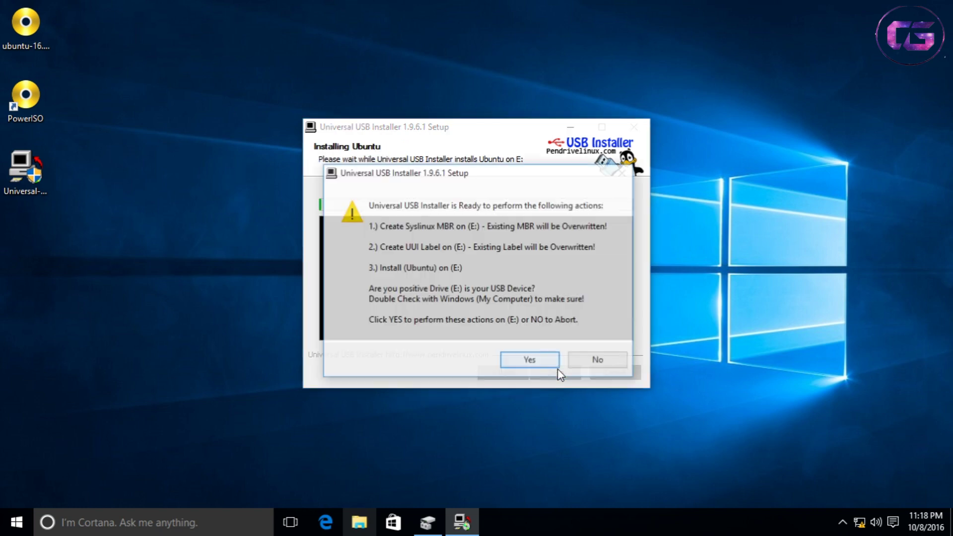
left_click(528, 358)
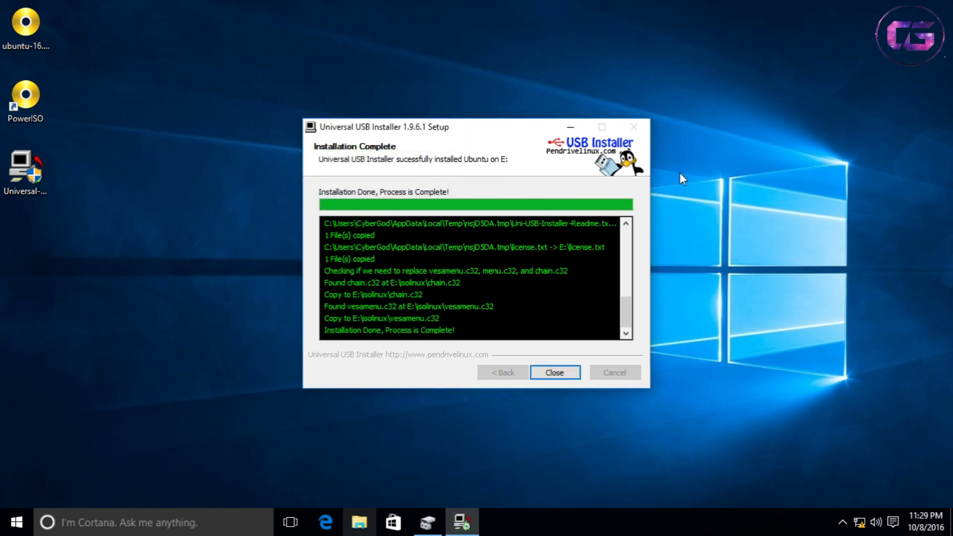
left_click(560, 370)
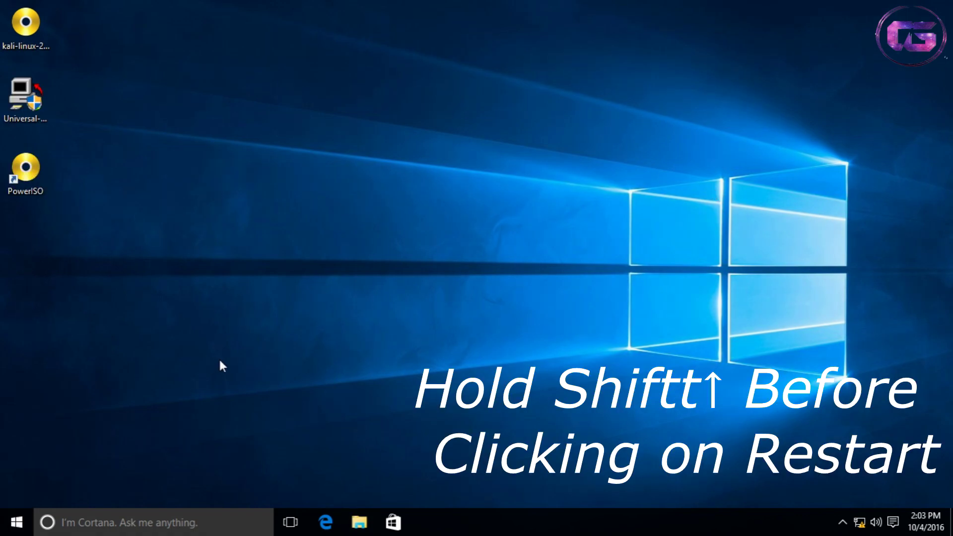
Restart Windows into the advanced startup options and boot from the EFI USB Device
left_click(17, 522)
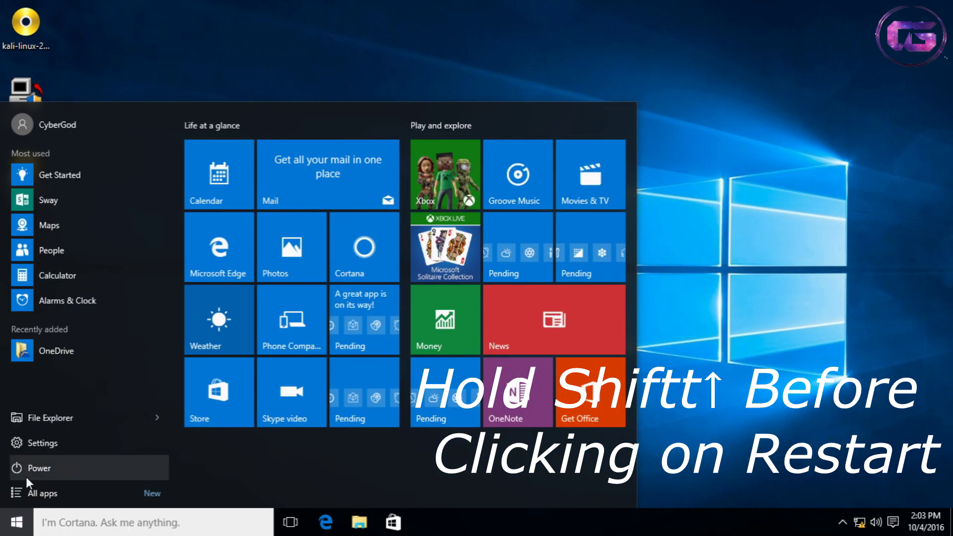
left_click(84, 461)
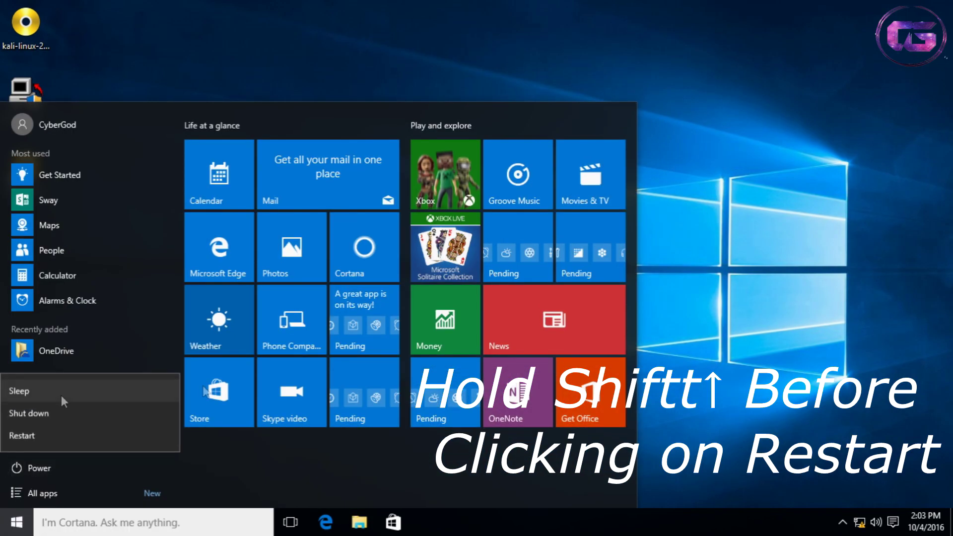
left_click(69, 440, "shift")
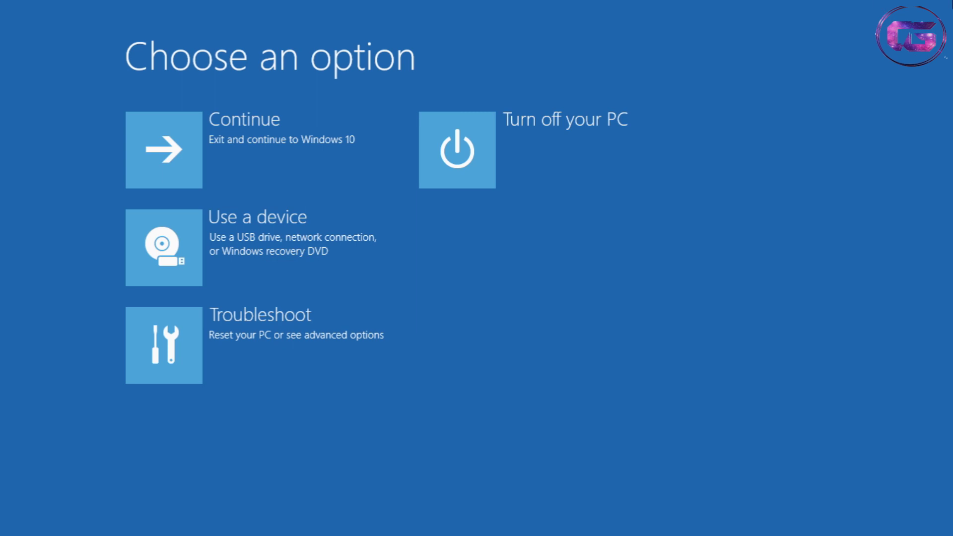
left_click(282, 243)
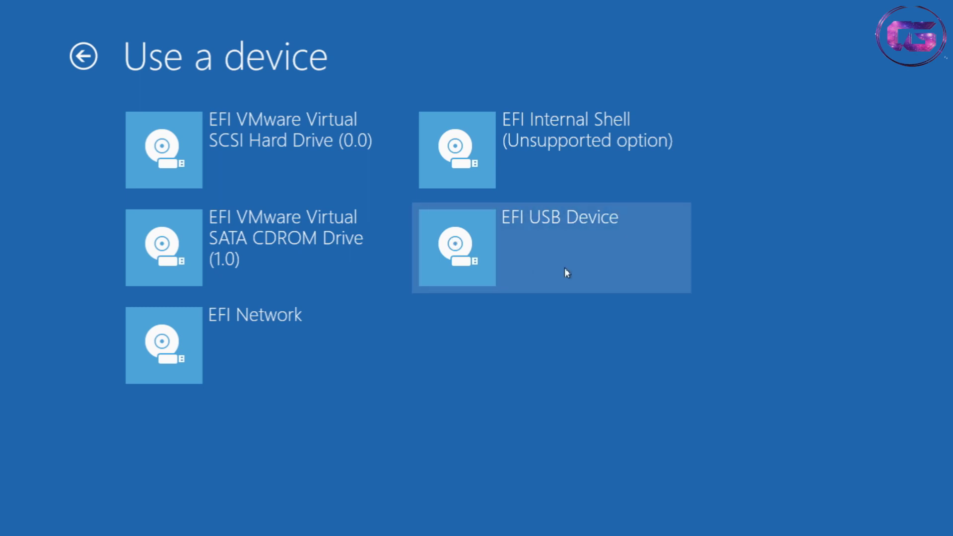
left_click(428, 259)
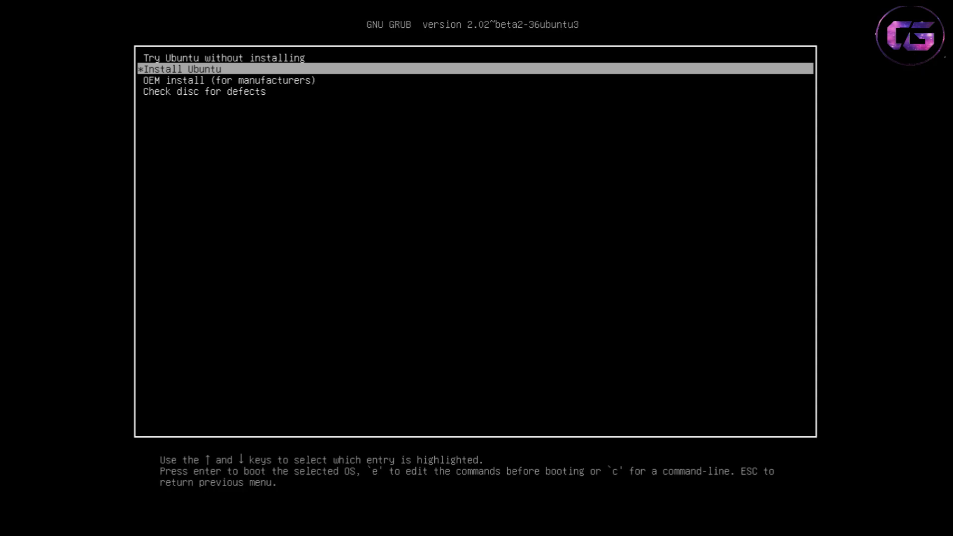
Boot the Install Ubuntu entry from the GRUB boot list
key("Up")
key("Down")
key("Down")
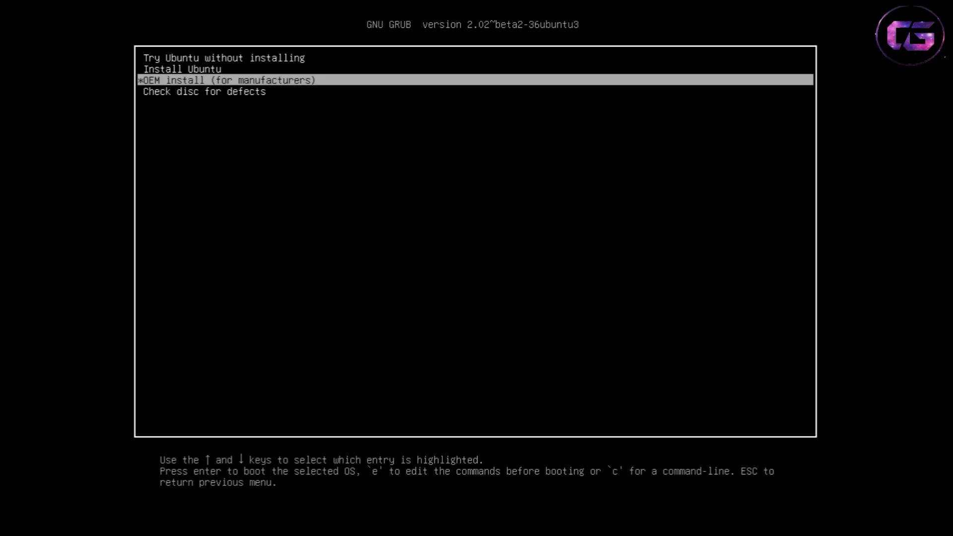
key("Up")
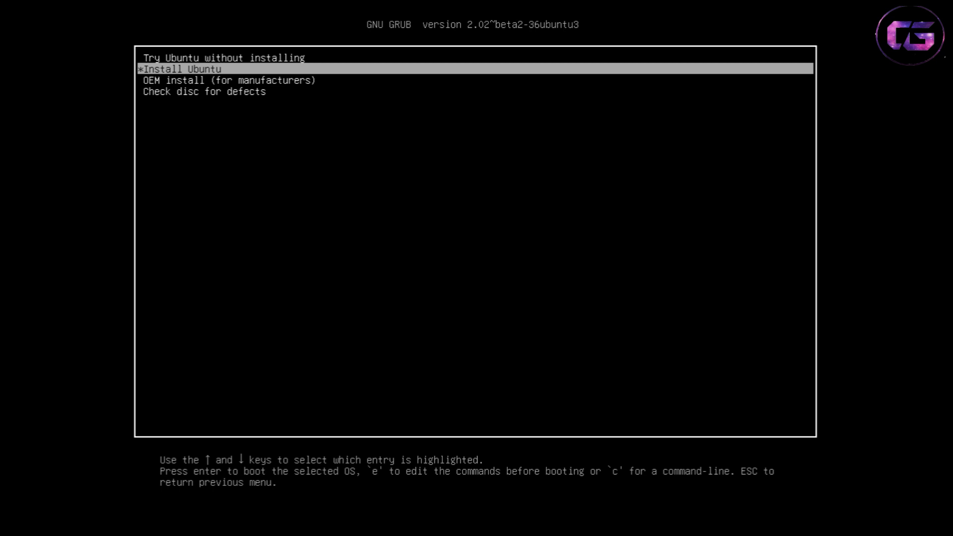
key("Return")
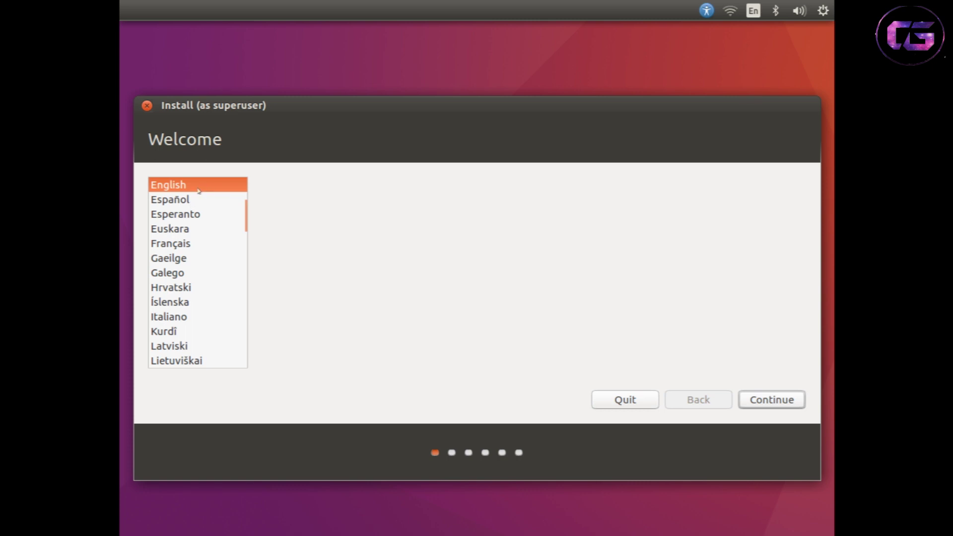
Choose English as the installer language and continue to the installation preparation page
left_click(183, 203)
left_click(178, 185)
left_click(771, 400)
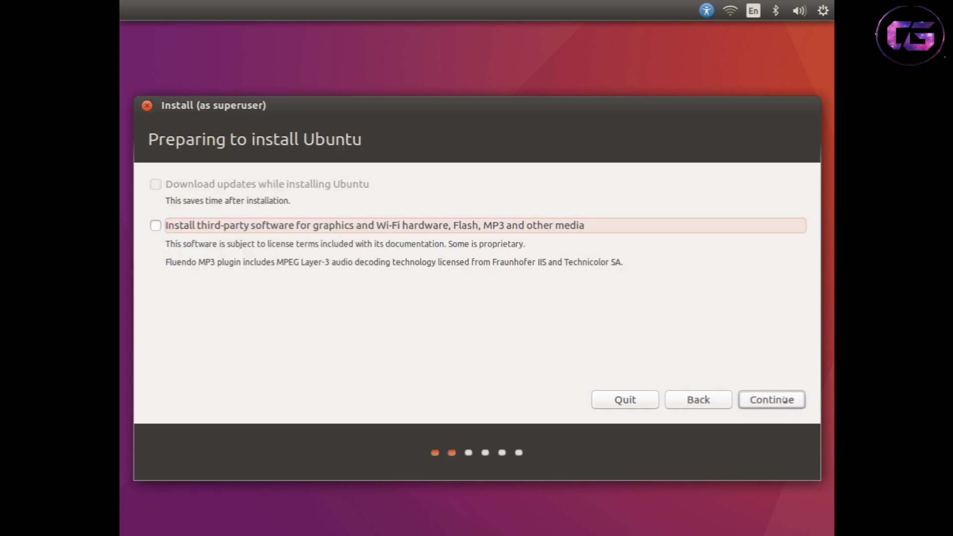
Include the third-party software, start the installation alongside Windows Boot Manager and accept writing the changes to the disks
left_click(155, 225)
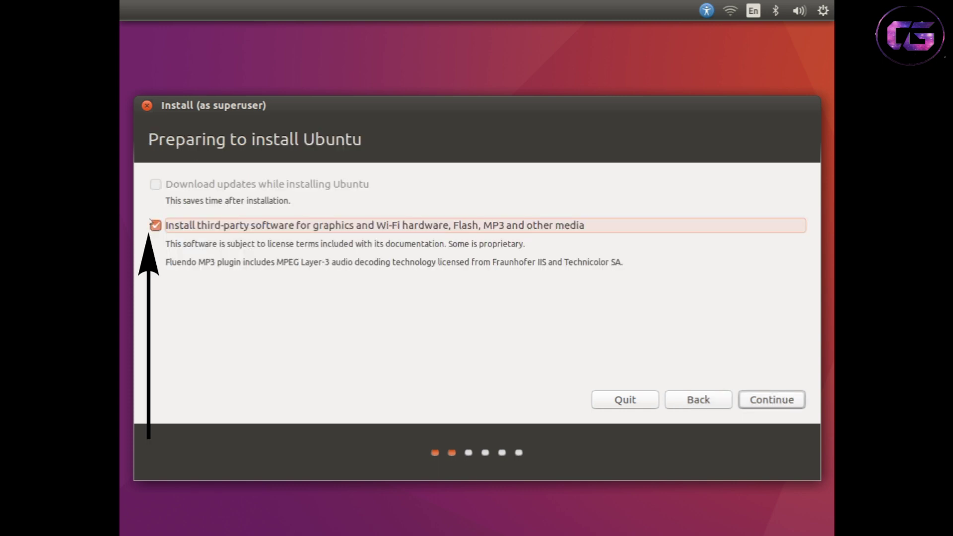
left_click(771, 400)
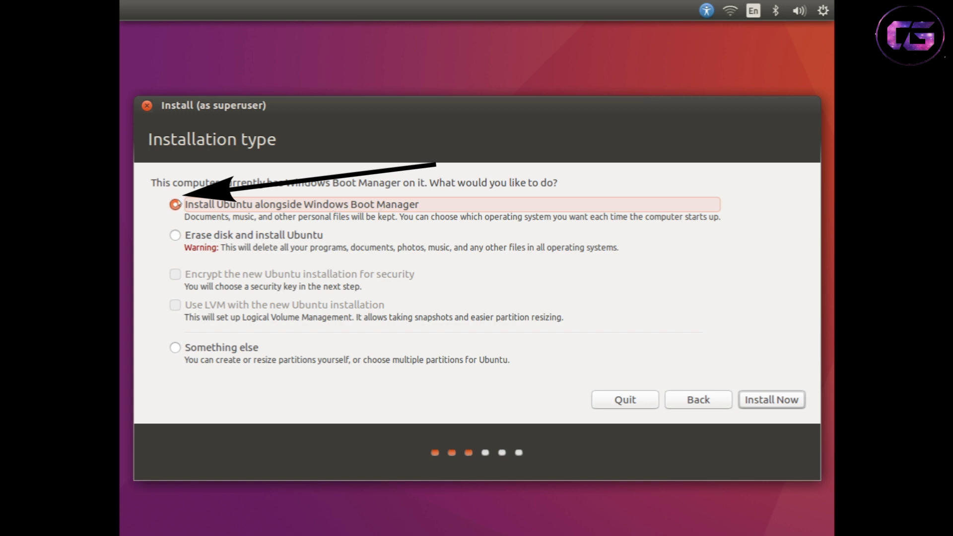
left_click(768, 402)
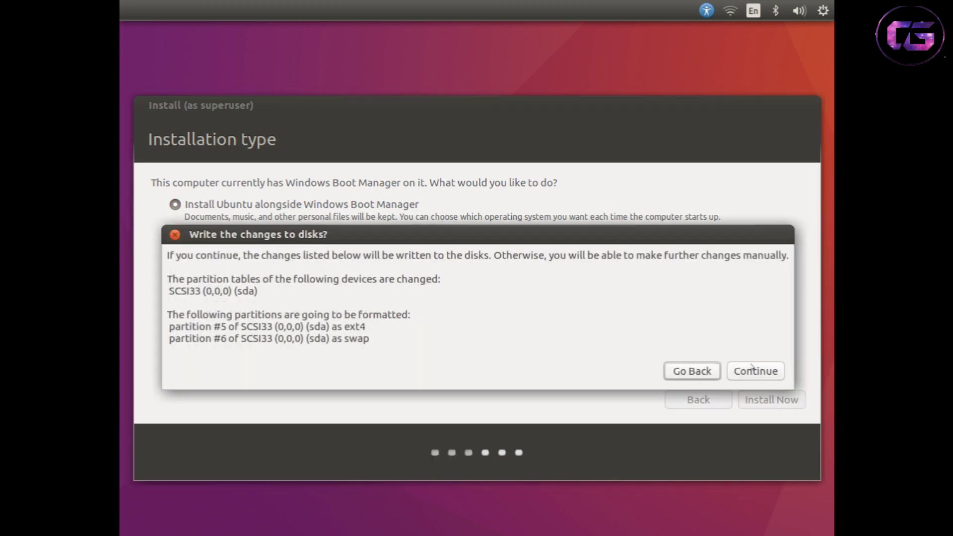
left_click(776, 373)
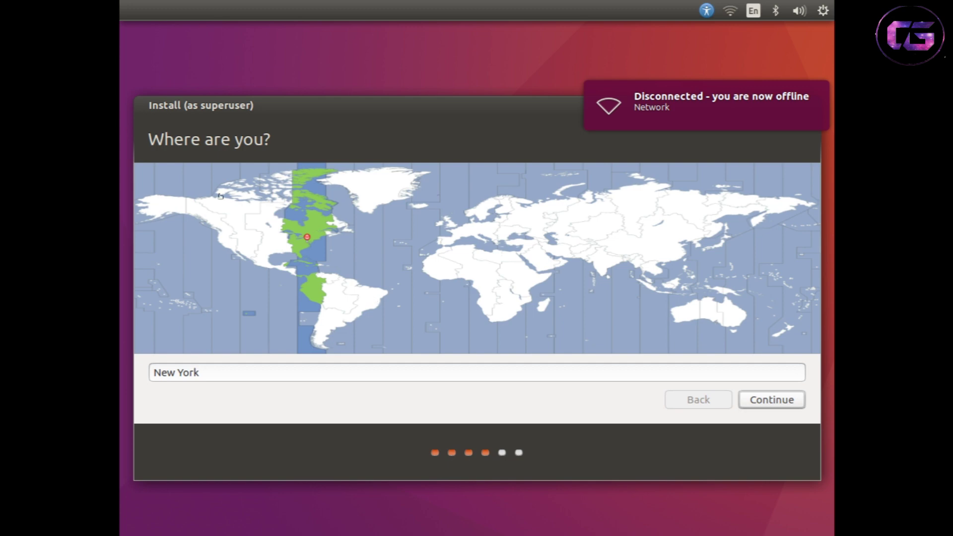
Set the time zone location to Kolkata and accept the English (US) keyboard layout
left_click(606, 257)
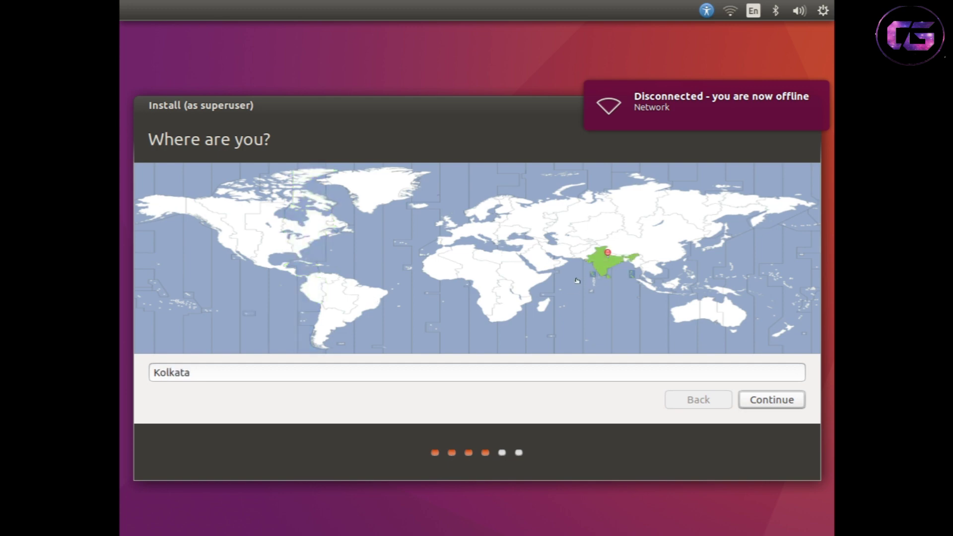
left_click(599, 265)
left_click(783, 400)
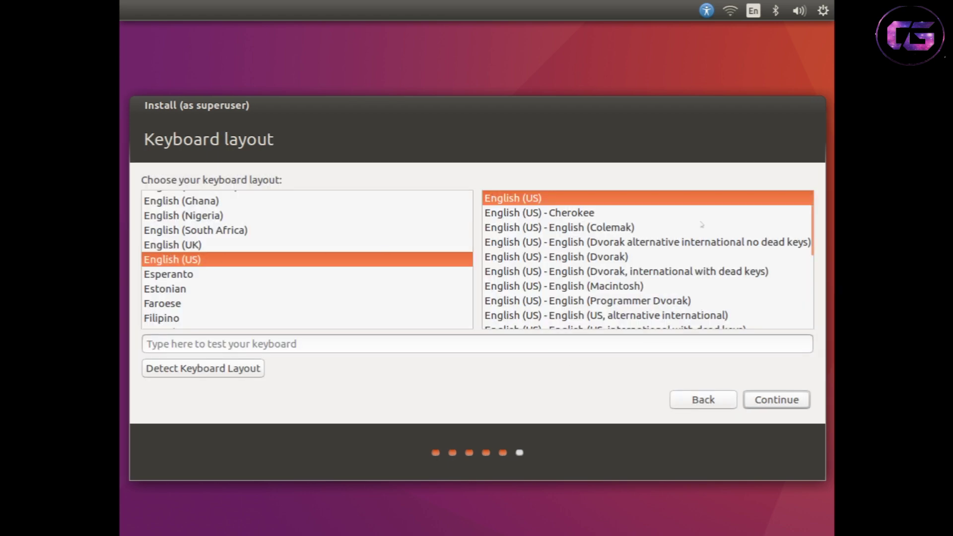
left_click(783, 402)
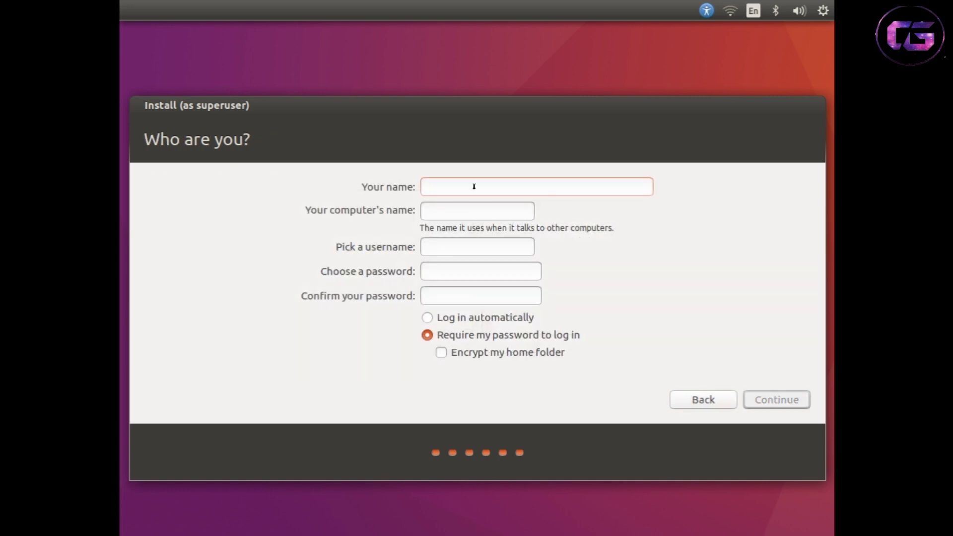
Fill in the name for the new Ubuntu account, correcting its spelling
type("Cybber")
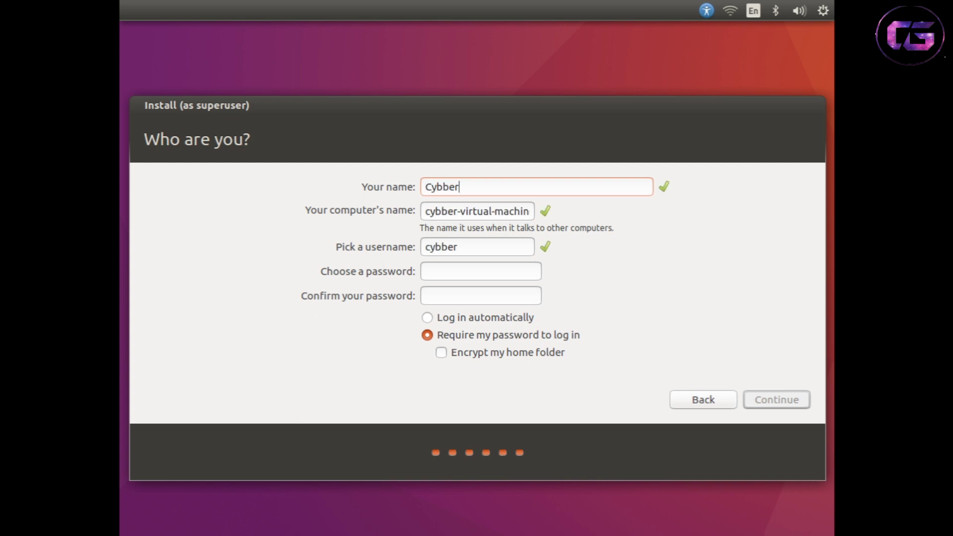
key("BackSpace")
key("BackSpace")
key("BackSpace")
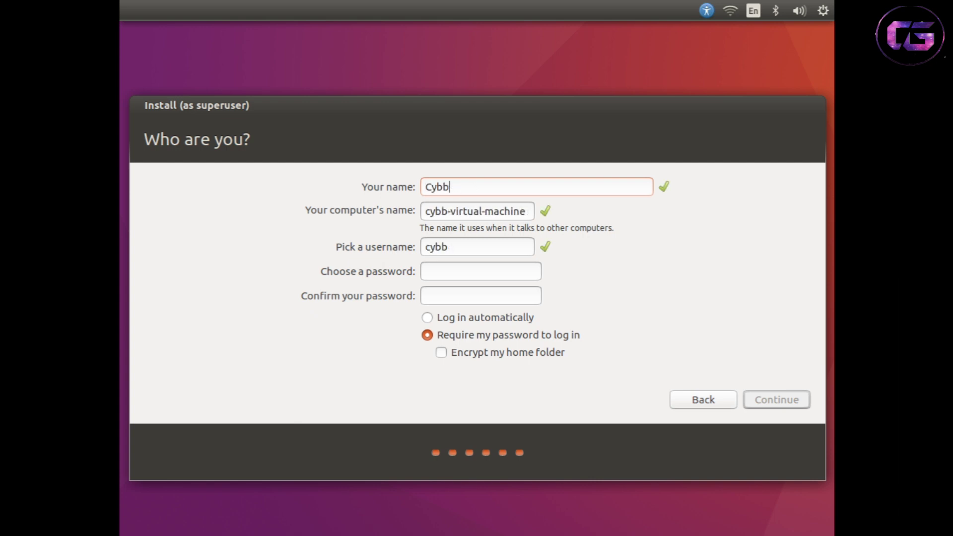
type("er")
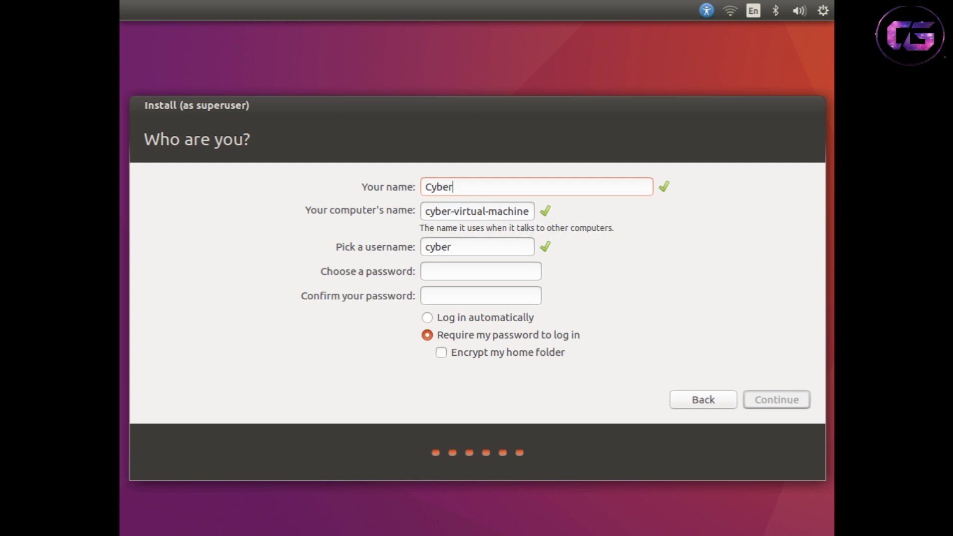
type("God")
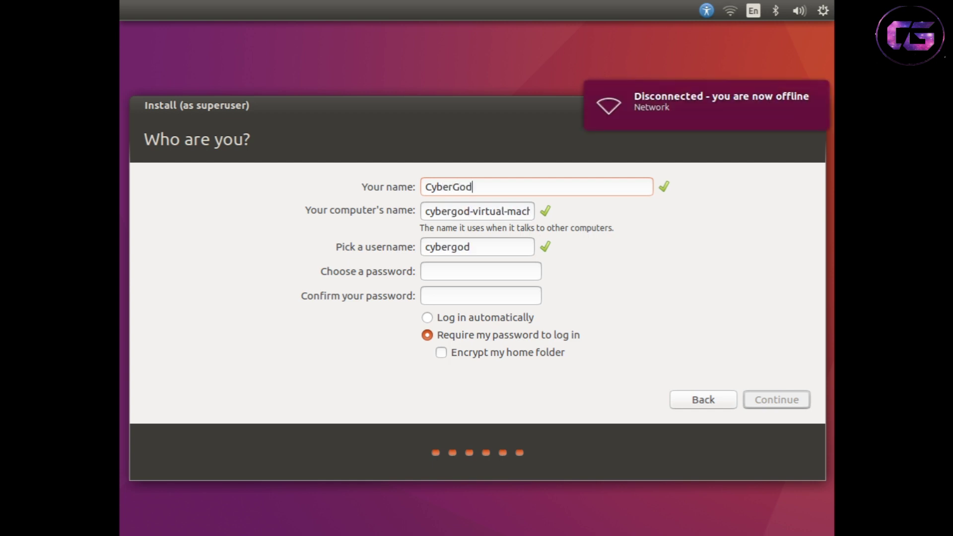
Enter and confirm the password for the new account, keep it required for login, and proceed with the installation
left_click(503, 268)
type("***")
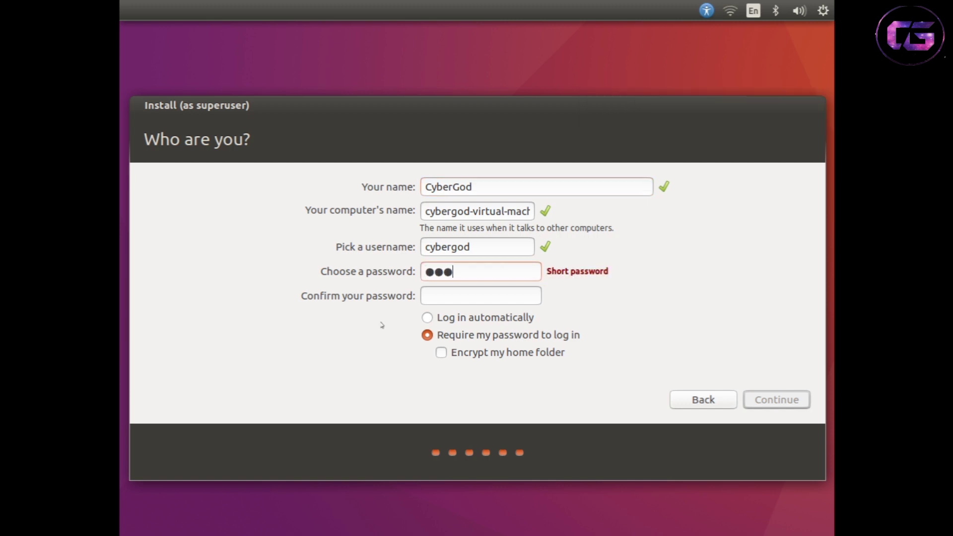
type("*****")
key("Tab")
type("******")
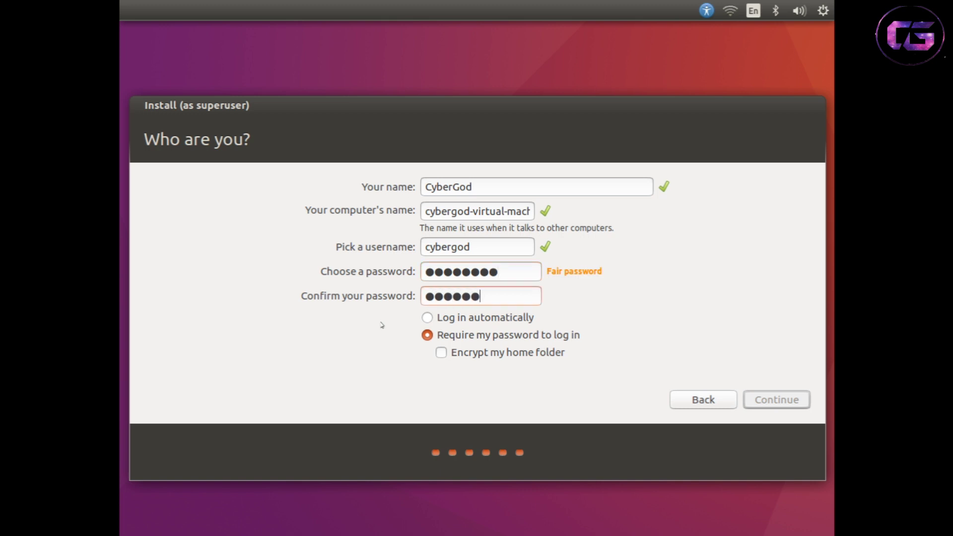
type("**")
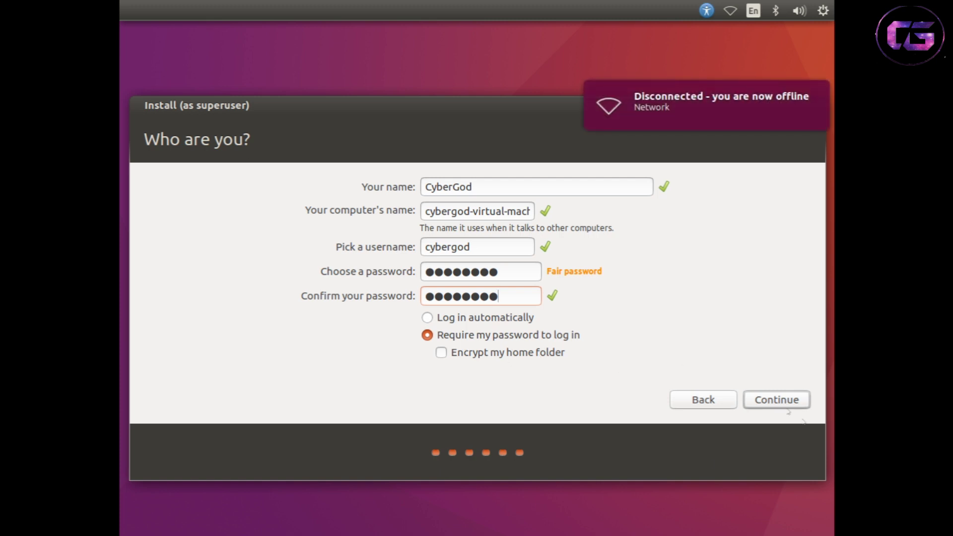
left_click(776, 399)
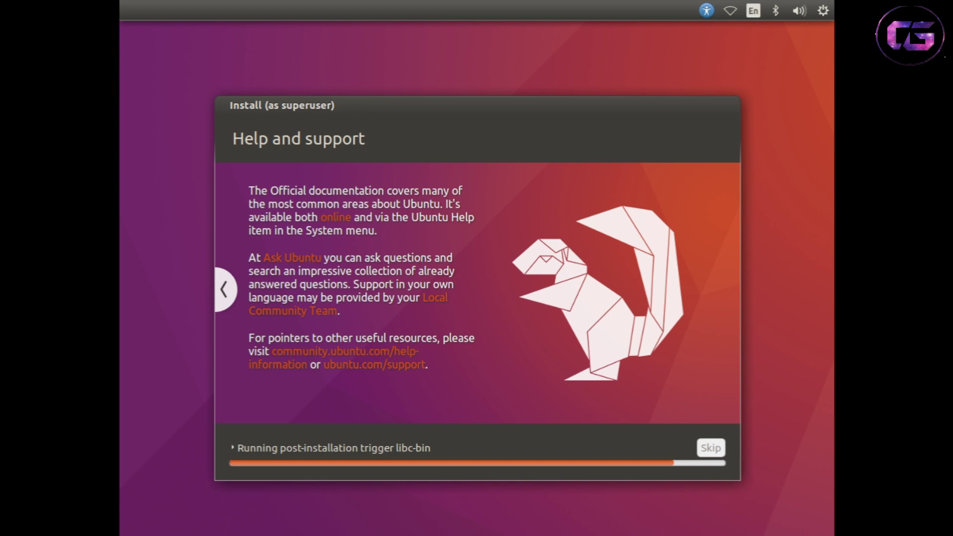
key("ctrl+alt")
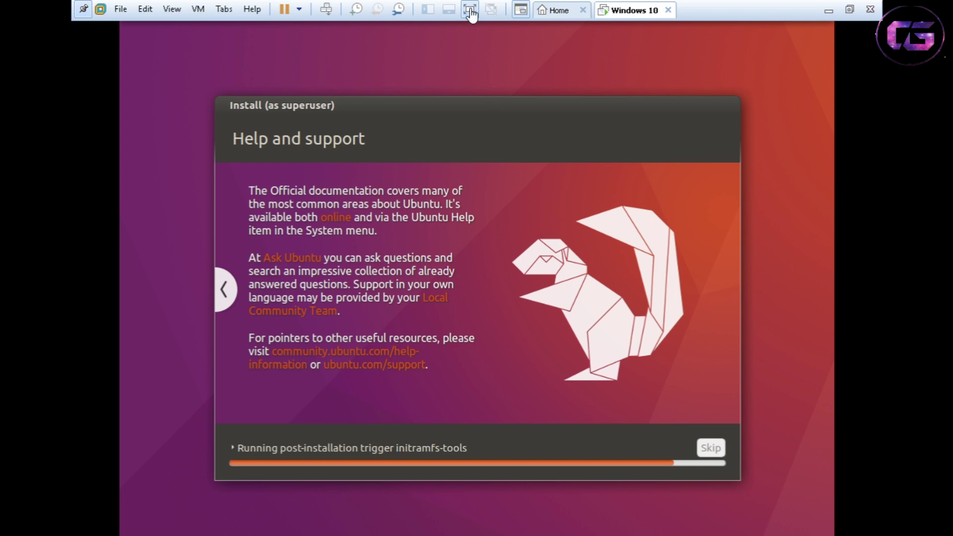
left_click(174, 14)
left_click(190, 43)
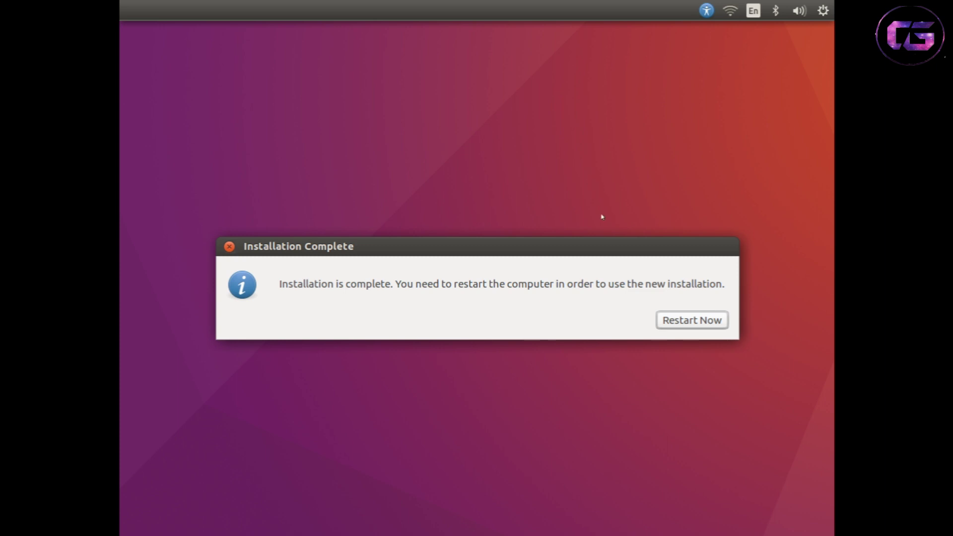
Restart the computer after the installation and boot the Ubuntu entry from the GRUB boot list
left_click(691, 321)
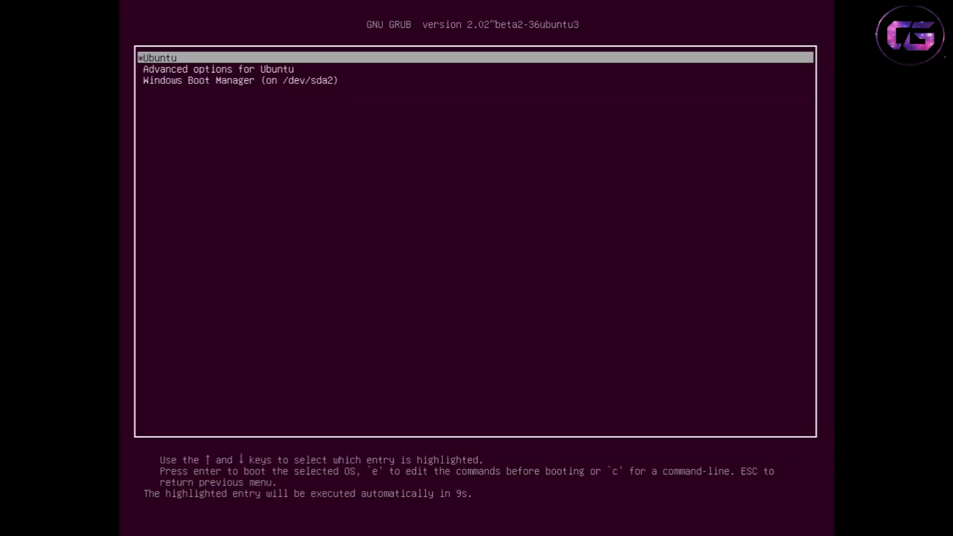
key("Down")
key("Down")
key("Up")
key("Up")
key("Down")
key("Down")
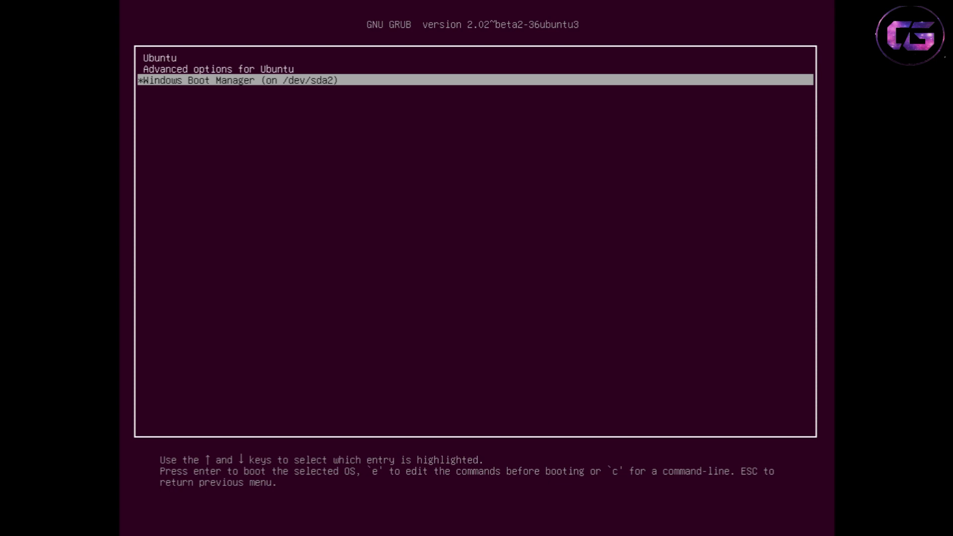
key("Up")
key("Up")
key("Down")
key("Down")
key("Up")
key("Up")
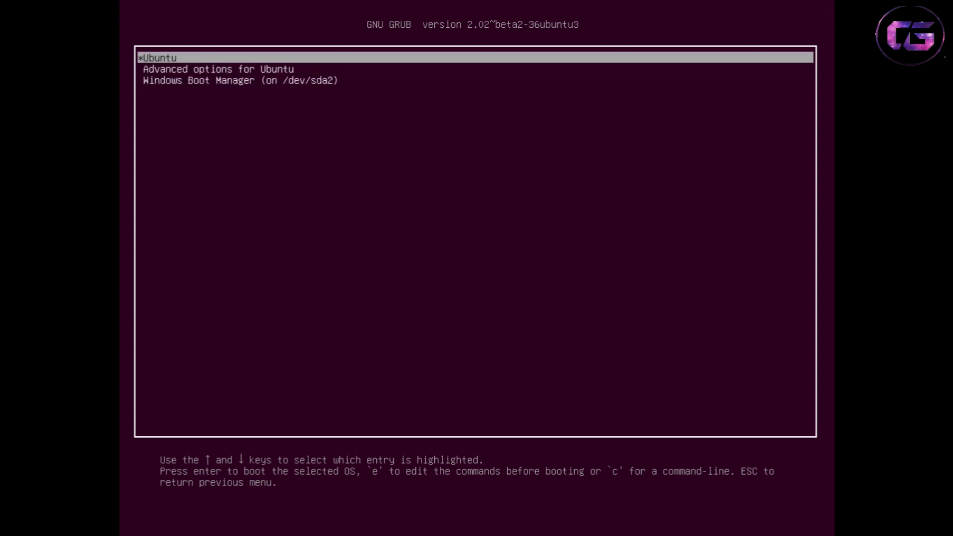
key("Return")
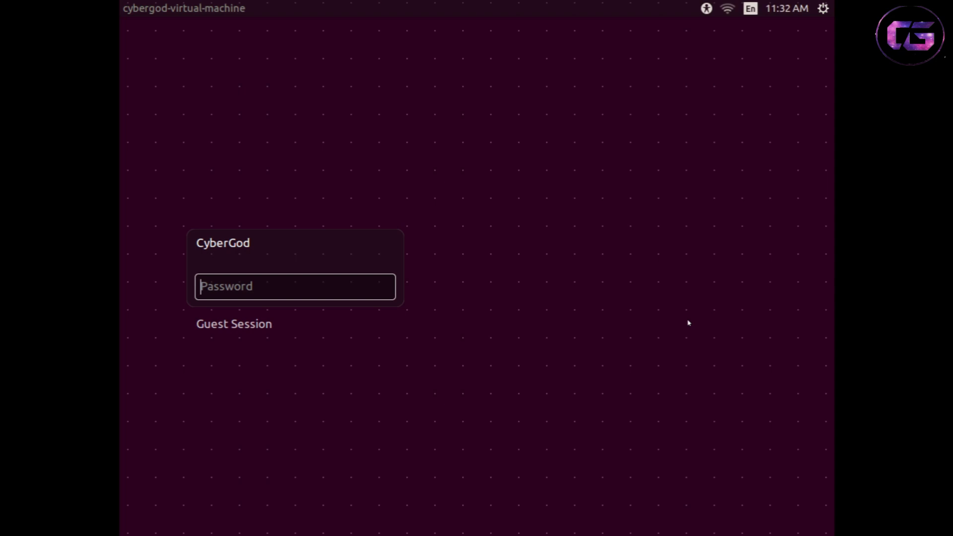
Log in to the new Ubuntu account by entering its password
type("*****")
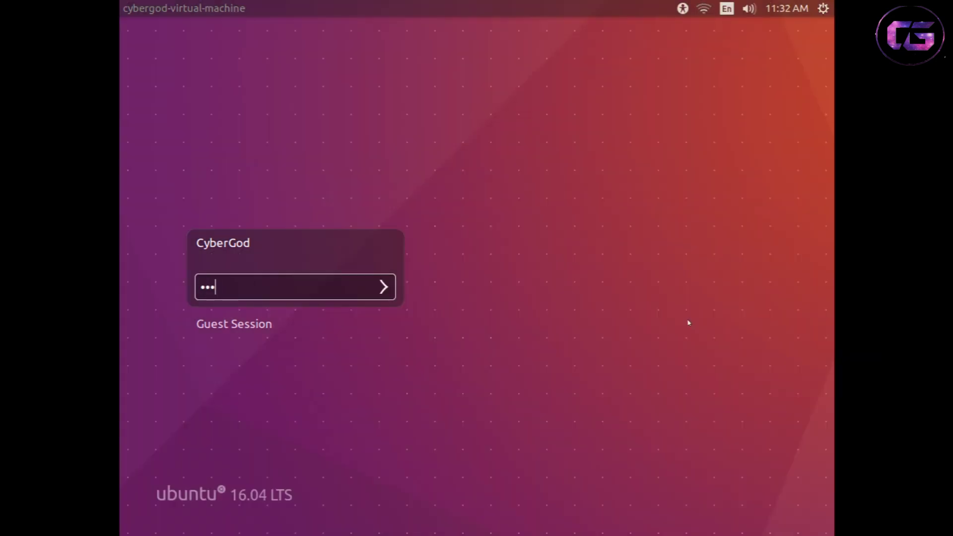
type("***")
key("Return")
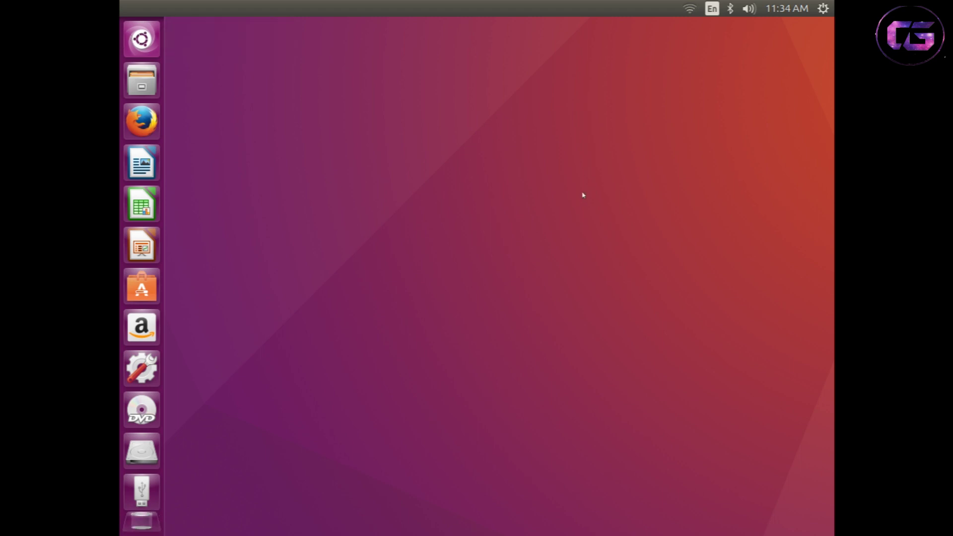
Shut down the computer from the Ubuntu desktop and confirm the shutdown
left_click(822, 9)
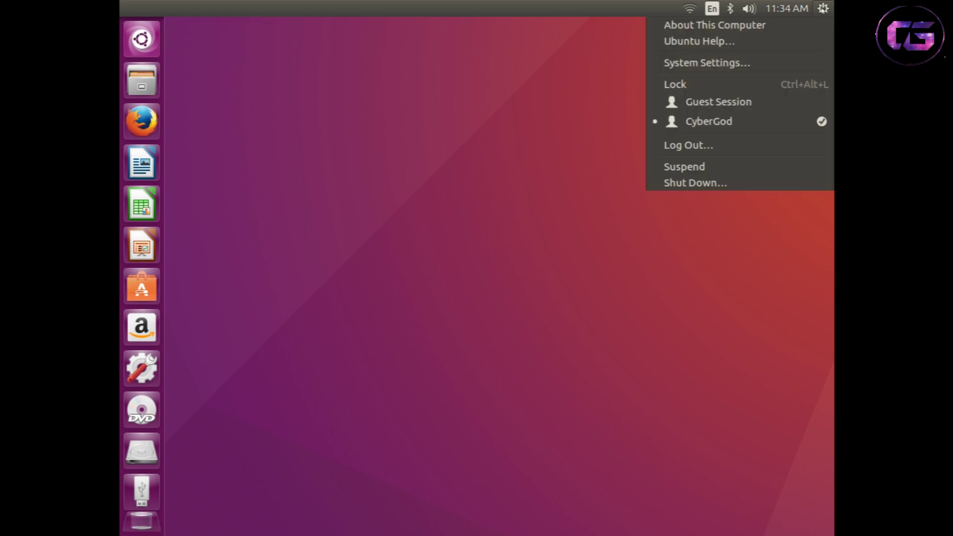
left_click(701, 182)
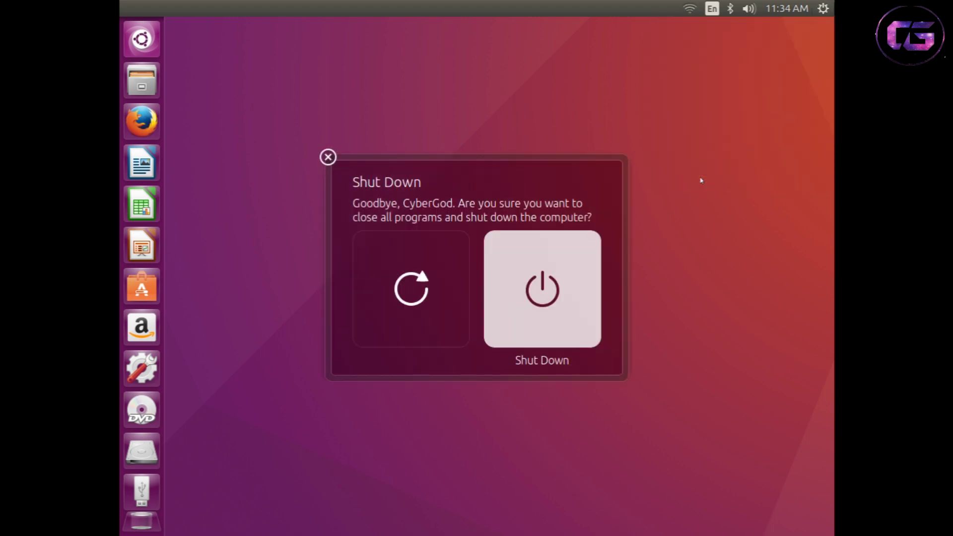
left_click(526, 283)
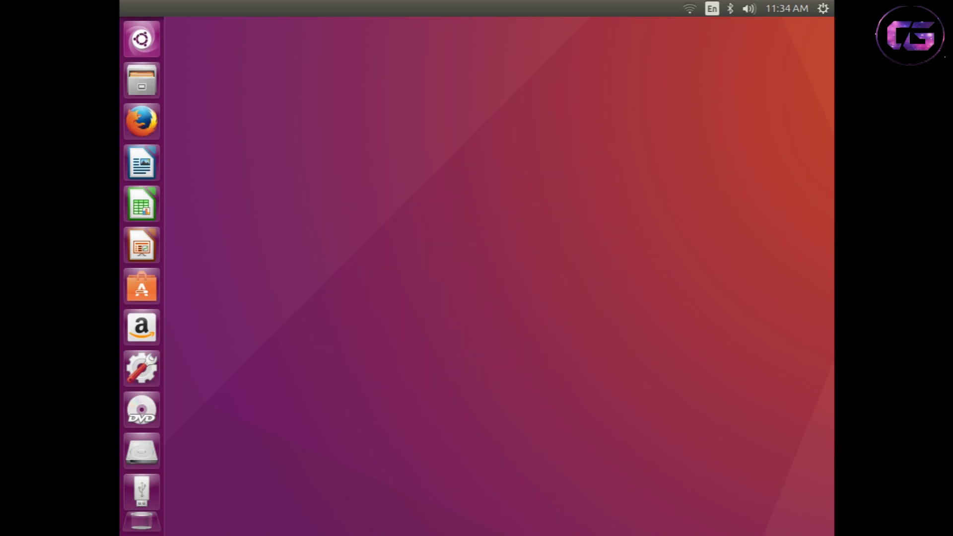